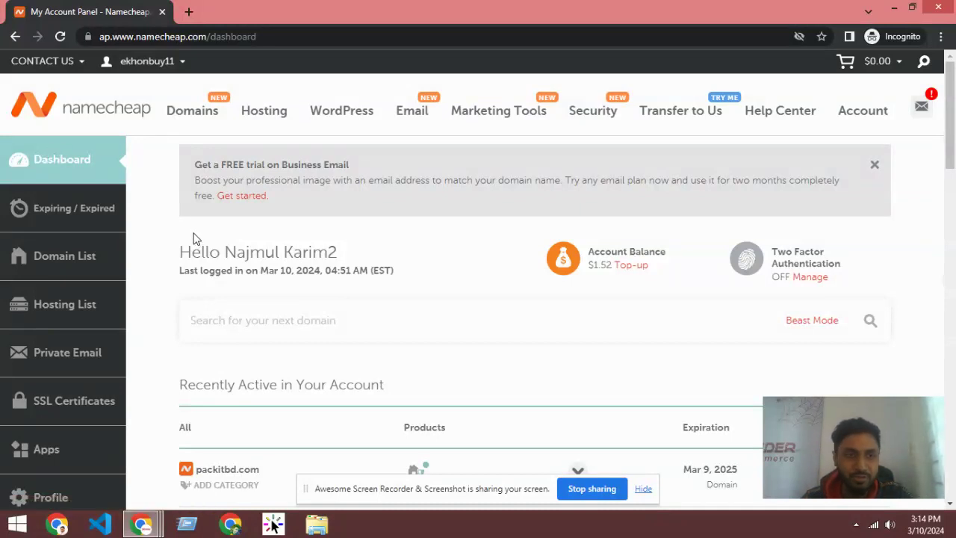
pyautogui.scroll(-1, 149, 246)
pyautogui.scroll(1, 280, 284)
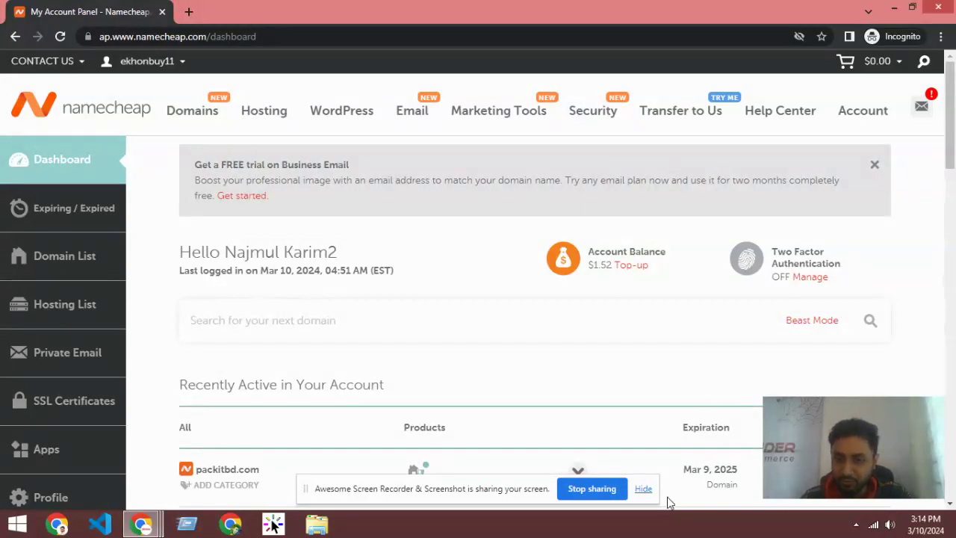
pyautogui.click(643, 489)
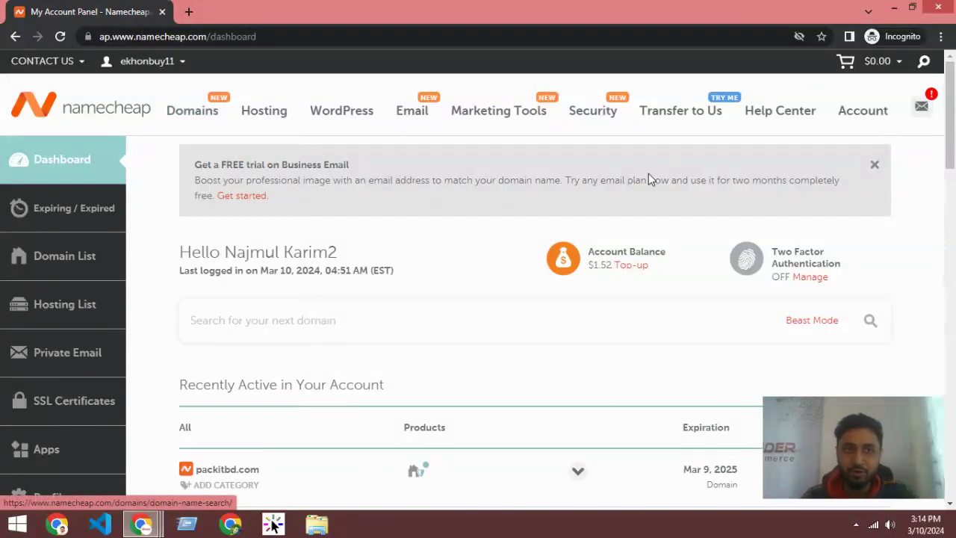
pyautogui.scroll(-3, 336, 283)
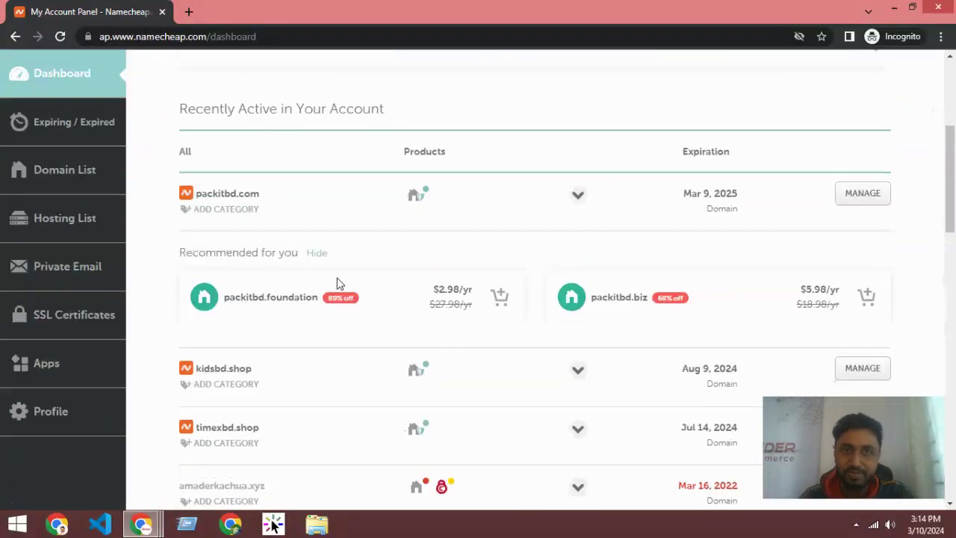
pyautogui.scroll(3, 336, 283)
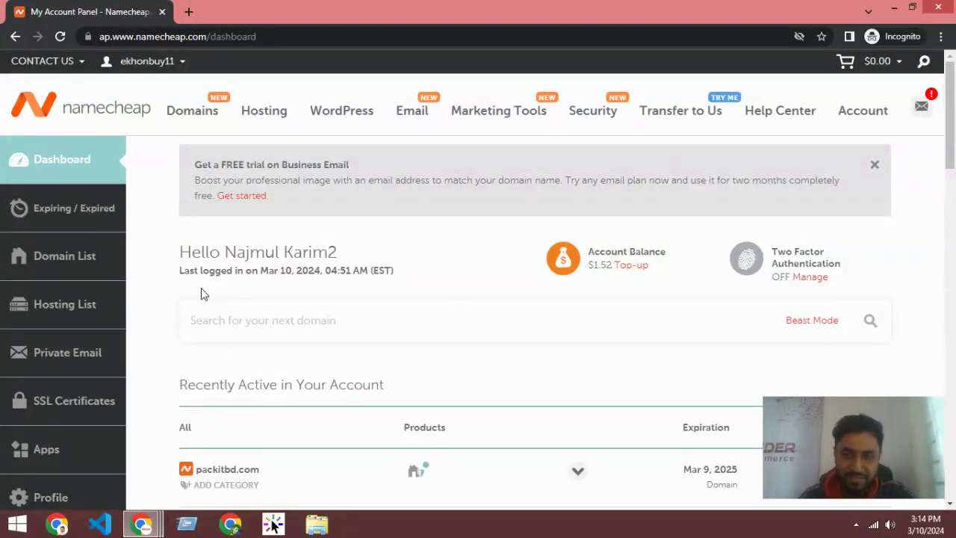
# Open the account's domain list and look through the registered domains
pyautogui.click(58, 260)
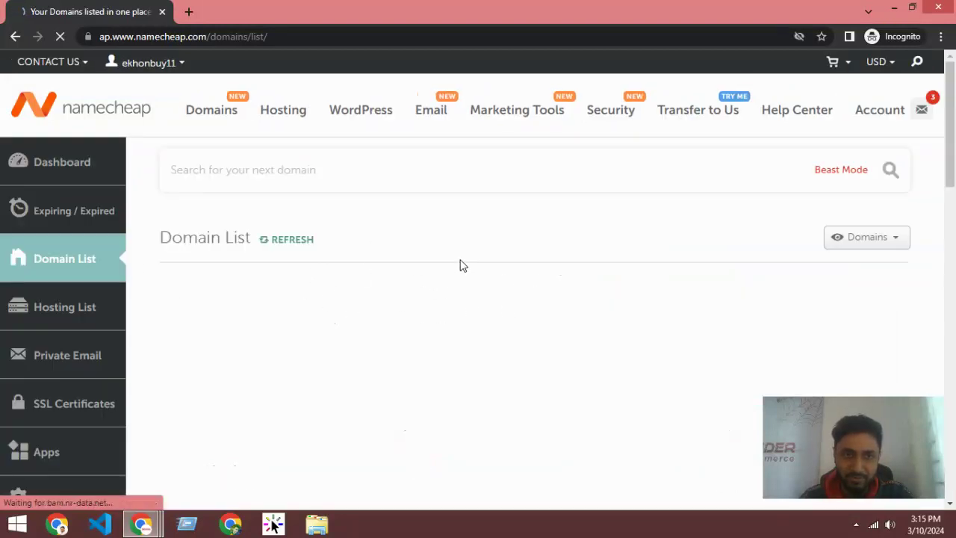
pyautogui.scroll(-2, 209, 256)
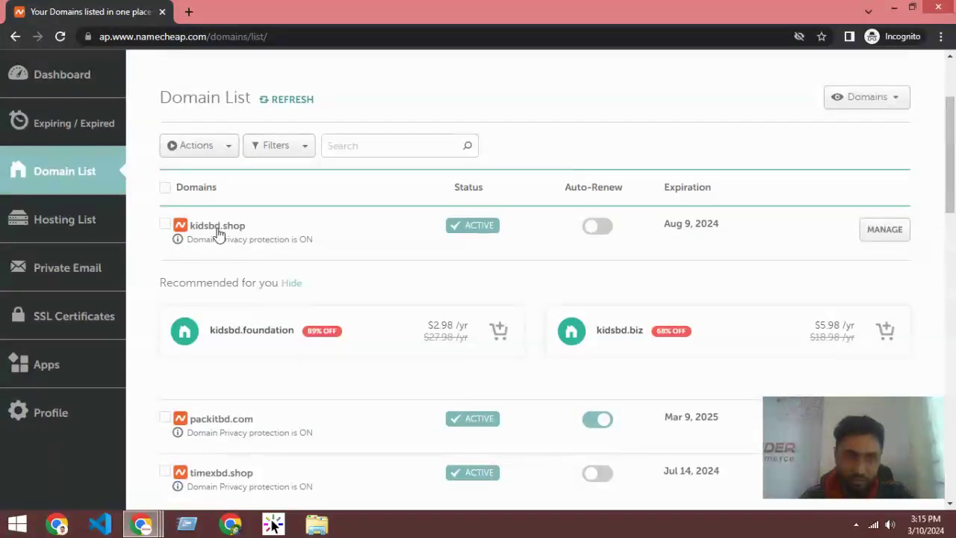
pyautogui.scroll(-1, 276, 250)
pyautogui.scroll(-1, 257, 299)
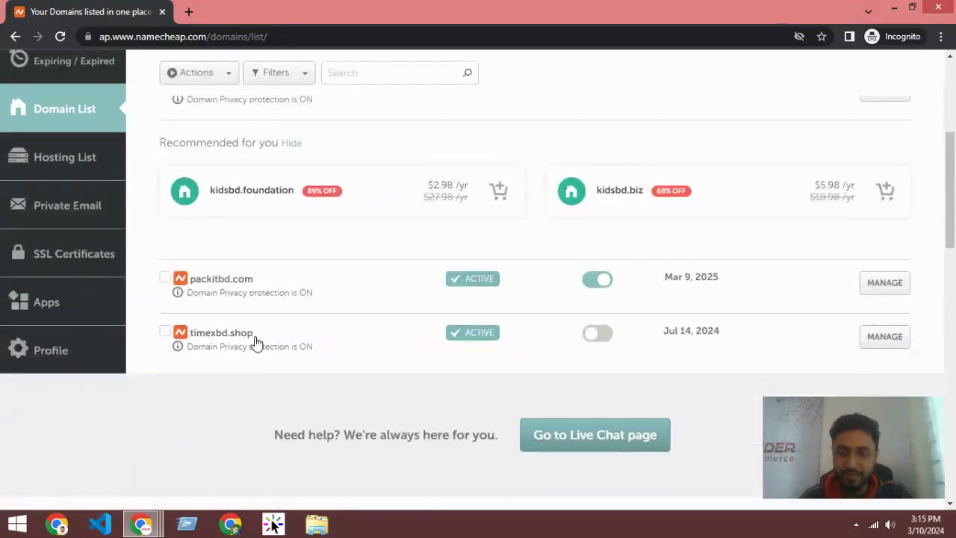
pyautogui.scroll(3, 252, 310)
pyautogui.scroll(-1, 249, 304)
pyautogui.scroll(-2, 251, 304)
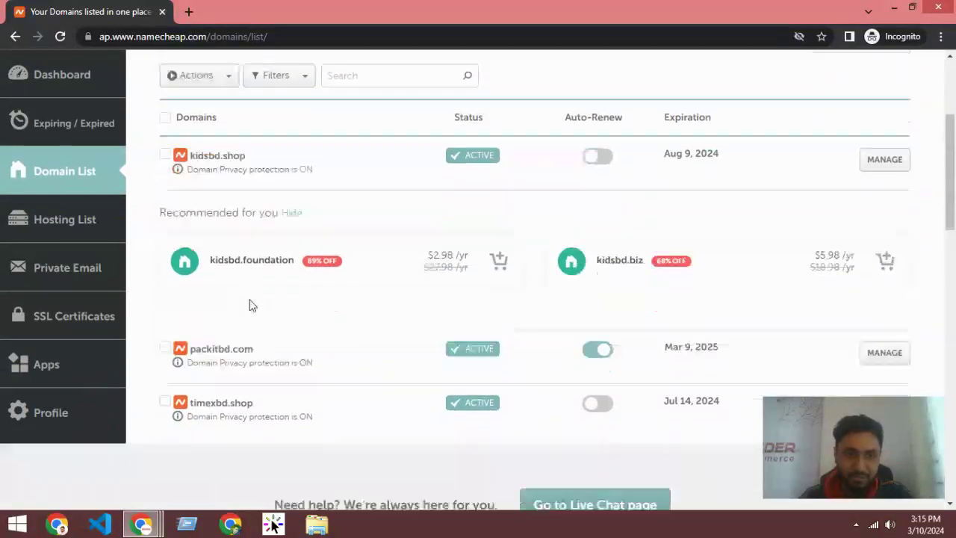
pyautogui.scroll(2, 215, 233)
pyautogui.scroll(-1, 212, 239)
pyautogui.scroll(-2, 209, 247)
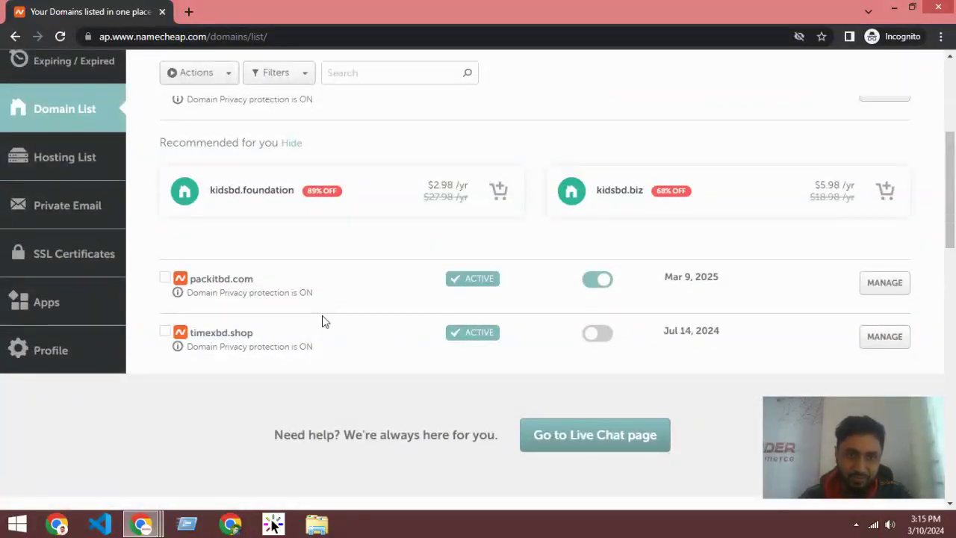
pyautogui.scroll(1, 286, 315)
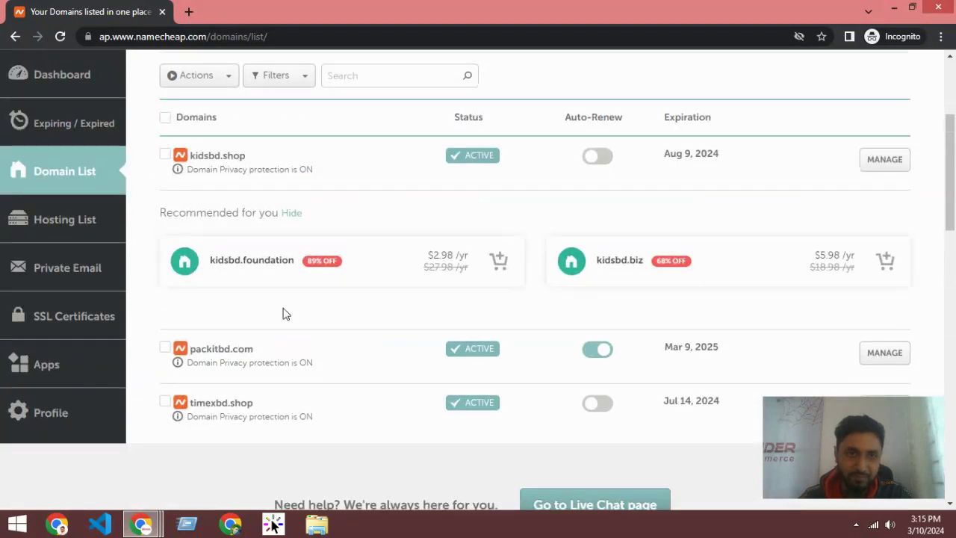
pyautogui.scroll(-1, 273, 250)
pyautogui.scroll(-1, 244, 258)
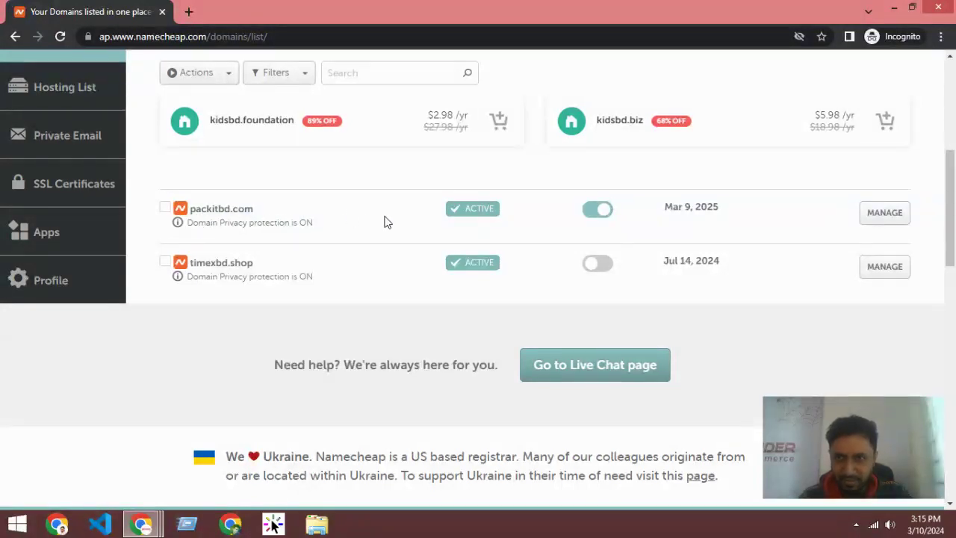
# Open the management details of packitbd.com and go to its nameserver settings
pyautogui.click(884, 216)
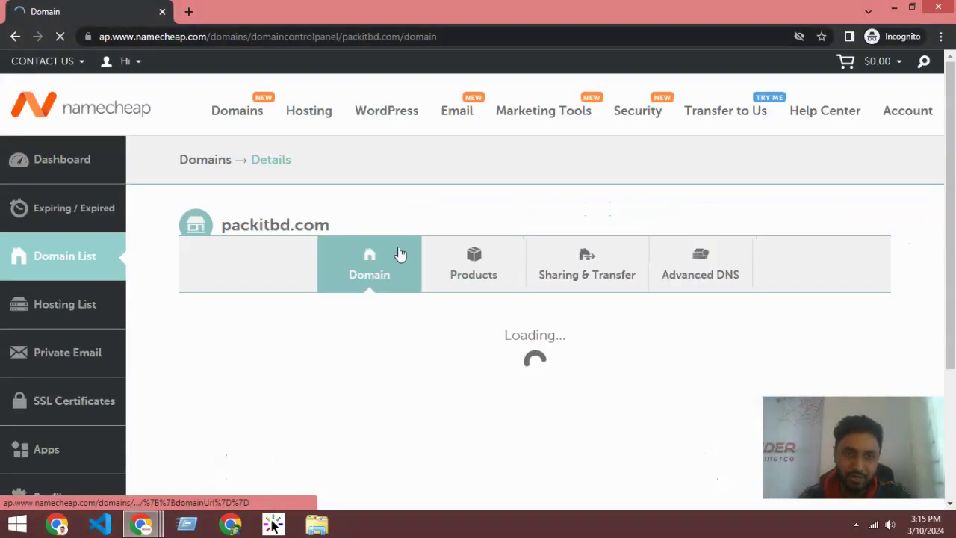
pyautogui.scroll(-2, 397, 254)
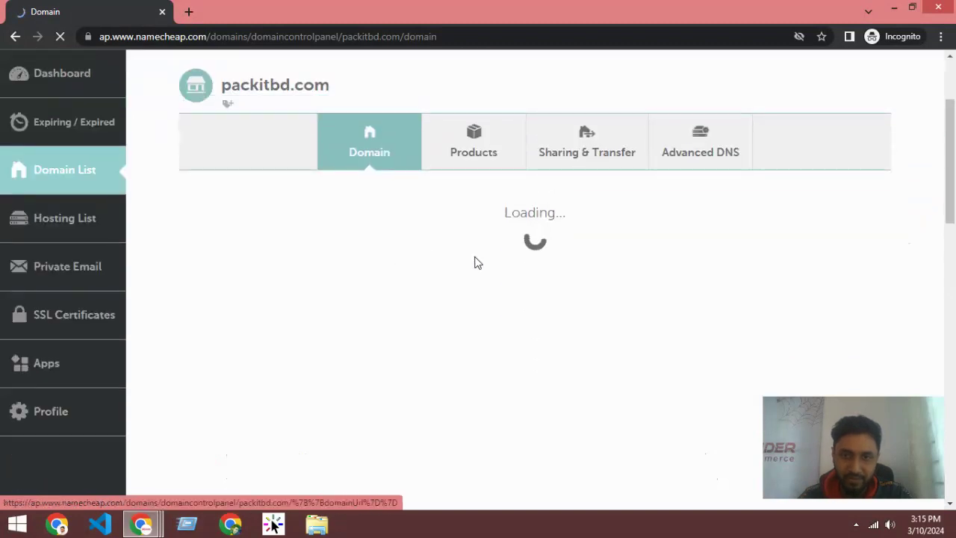
pyautogui.scroll(-1, 428, 265)
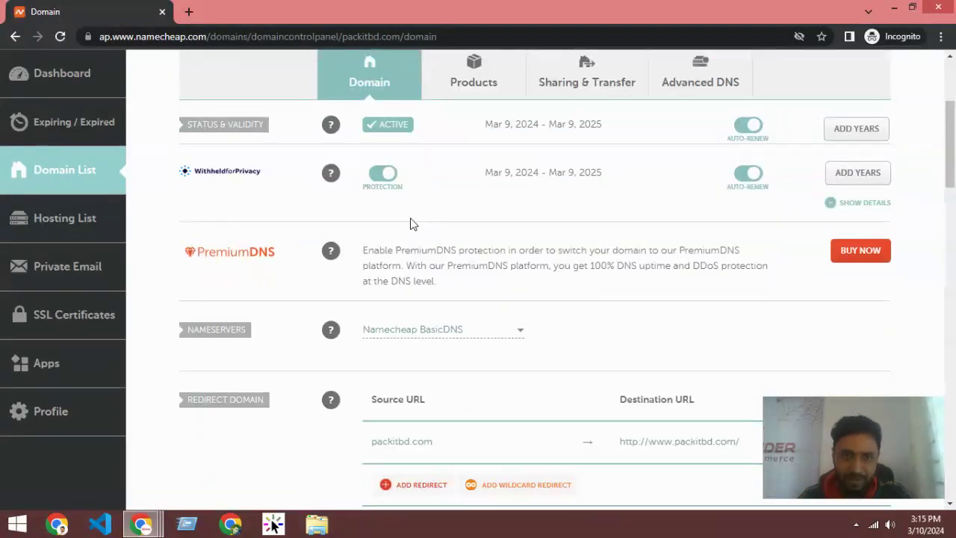
pyautogui.scroll(1, 299, 190)
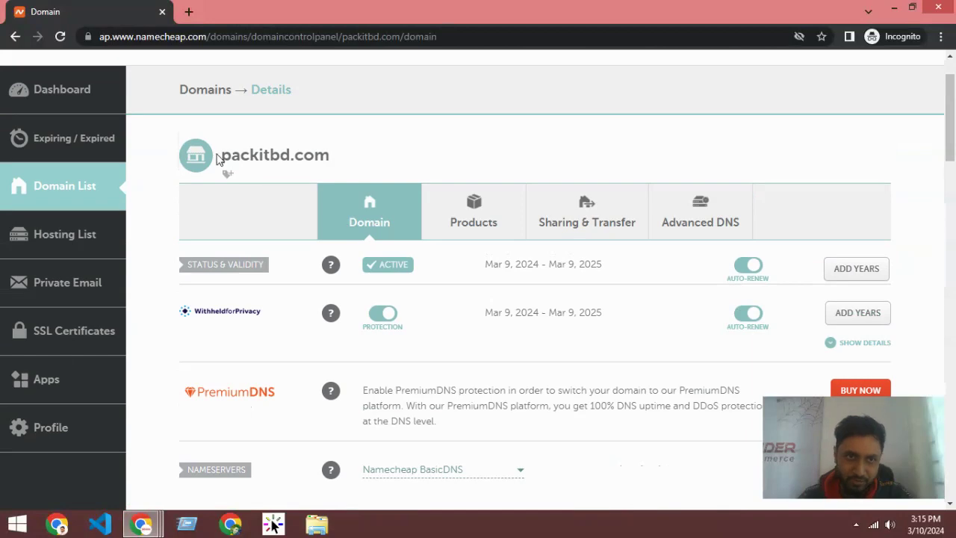
pyautogui.moveTo(230, 155); pyautogui.dragTo(408, 168)
pyautogui.click(447, 180)
pyautogui.scroll(-3, 396, 214)
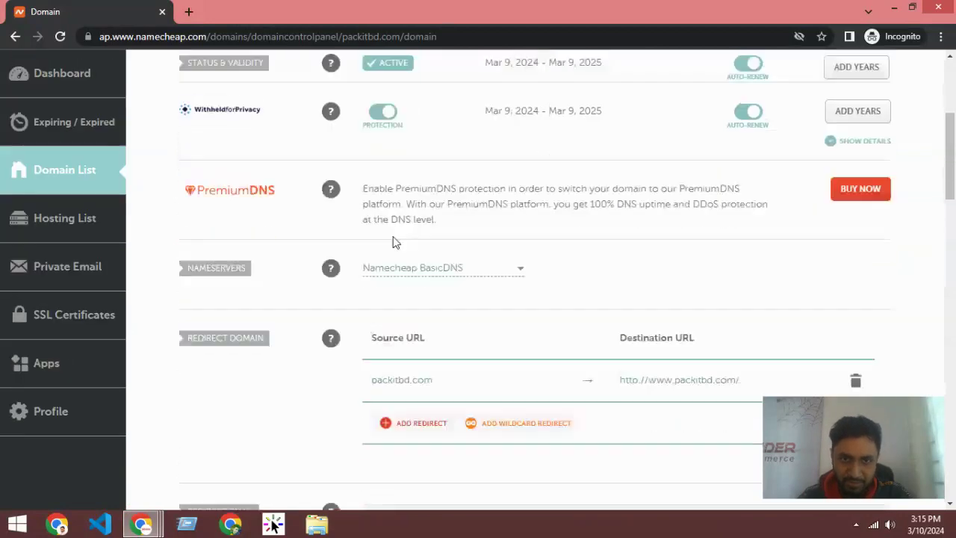
# Switch the nameserver type of packitbd.com to Custom DNS
pyautogui.moveTo(186, 260); pyautogui.dragTo(257, 265)
pyautogui.click(257, 267)
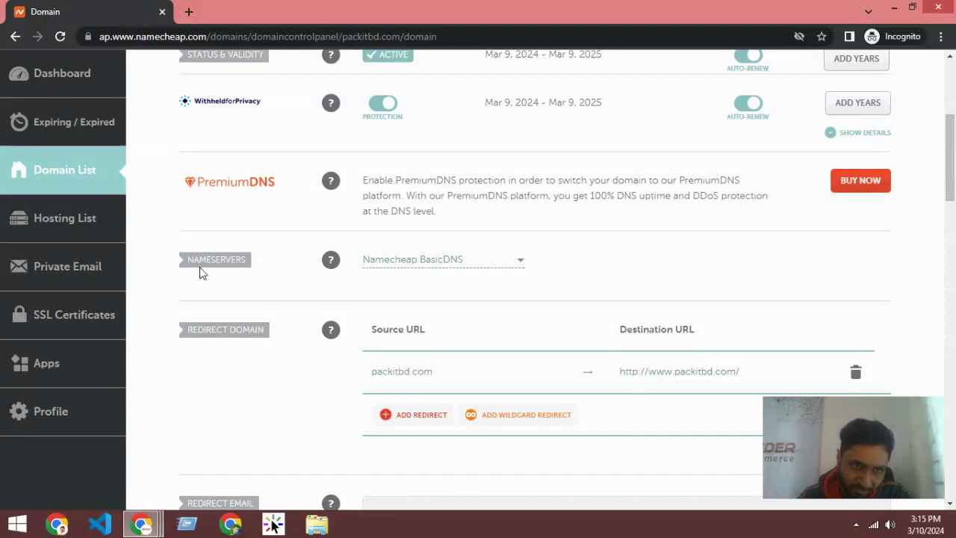
pyautogui.moveTo(187, 261); pyautogui.dragTo(263, 261)
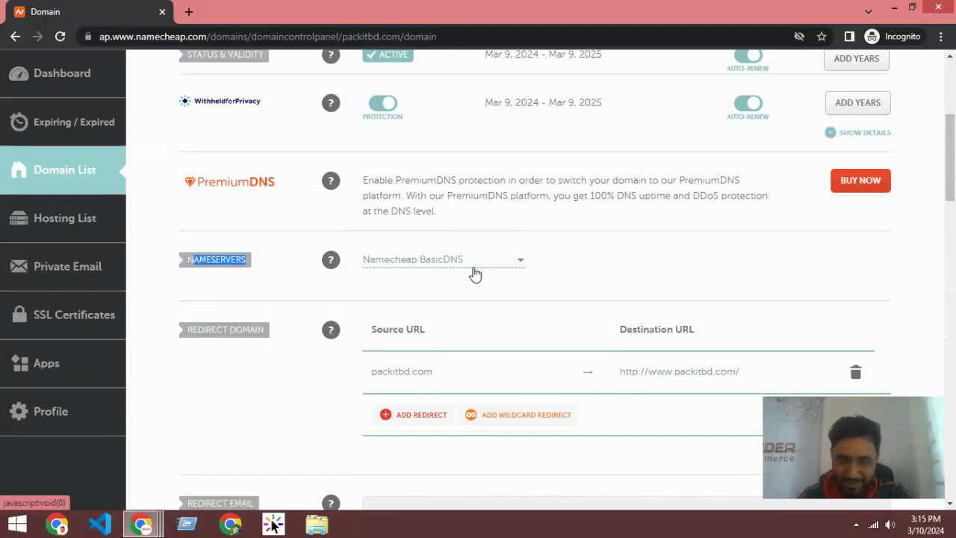
pyautogui.click(429, 262)
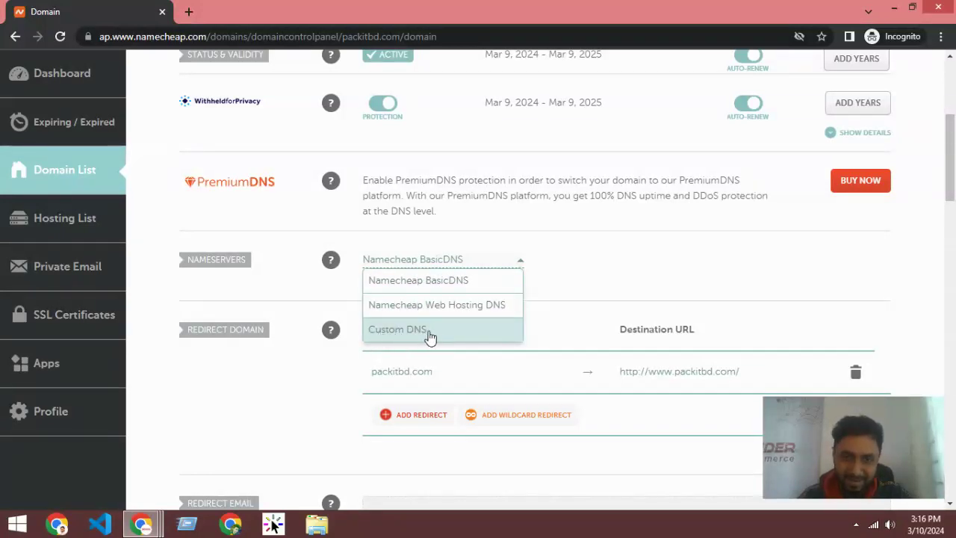
pyautogui.click(395, 336)
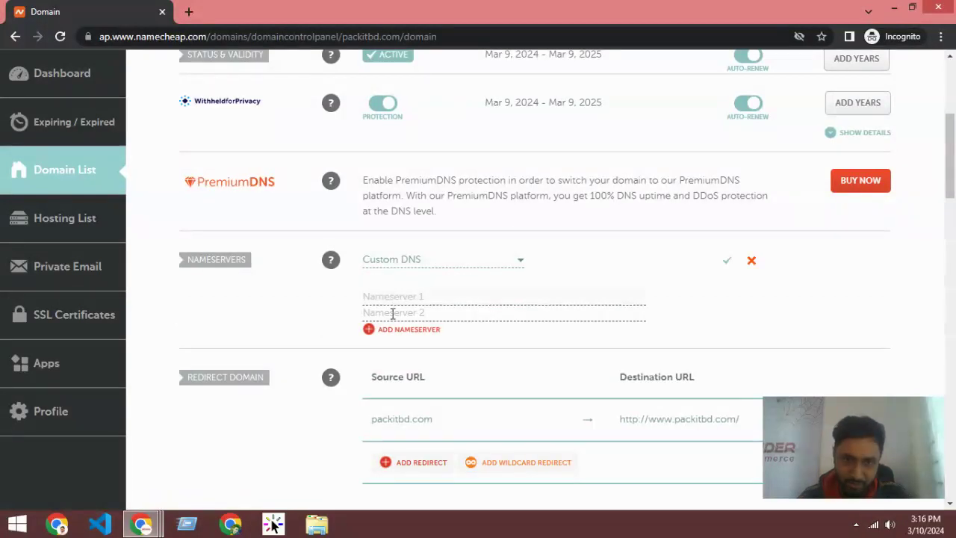
# Paste ns5.ebndns.com as the first custom nameserver
pyautogui.click(383, 313)
pyautogui.scroll(-1, 392, 306)
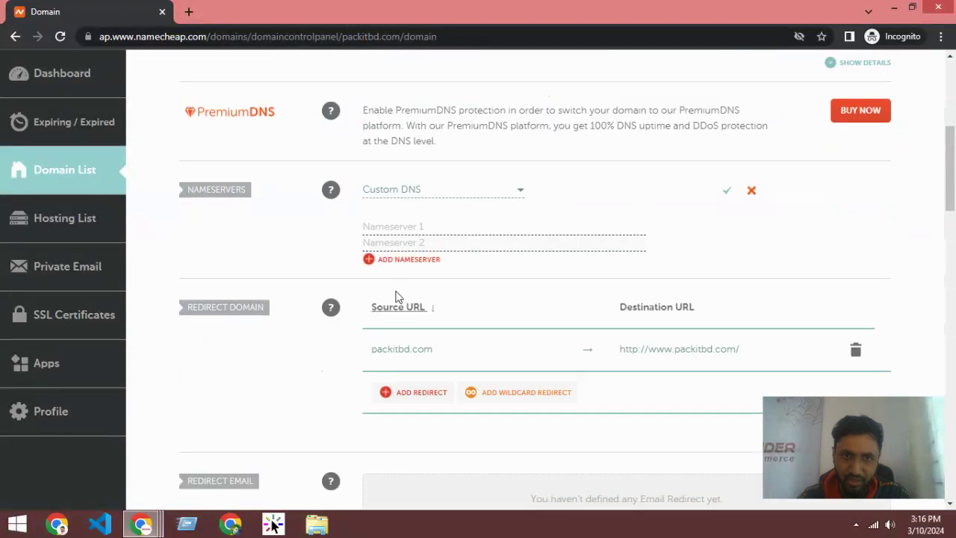
pyautogui.rightClick(386, 228)
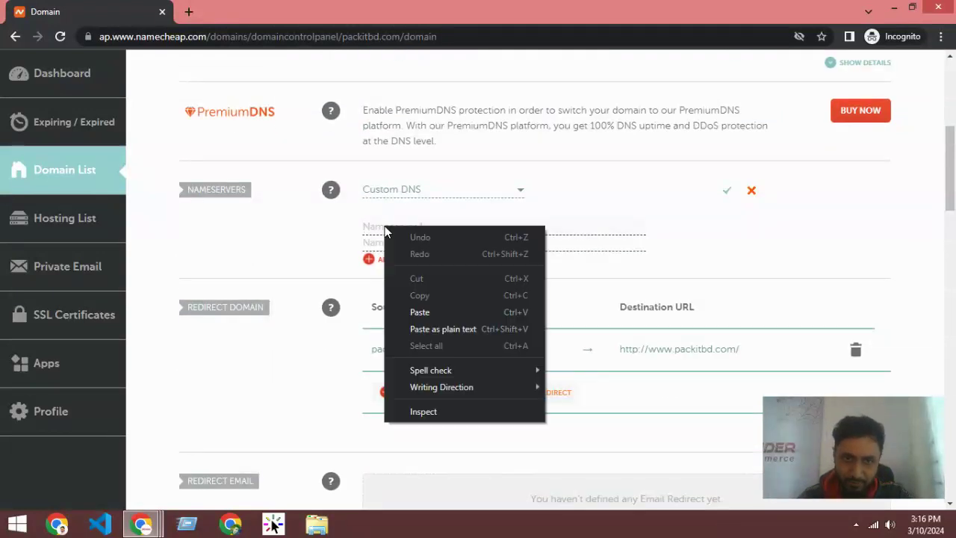
pyautogui.click(428, 328)
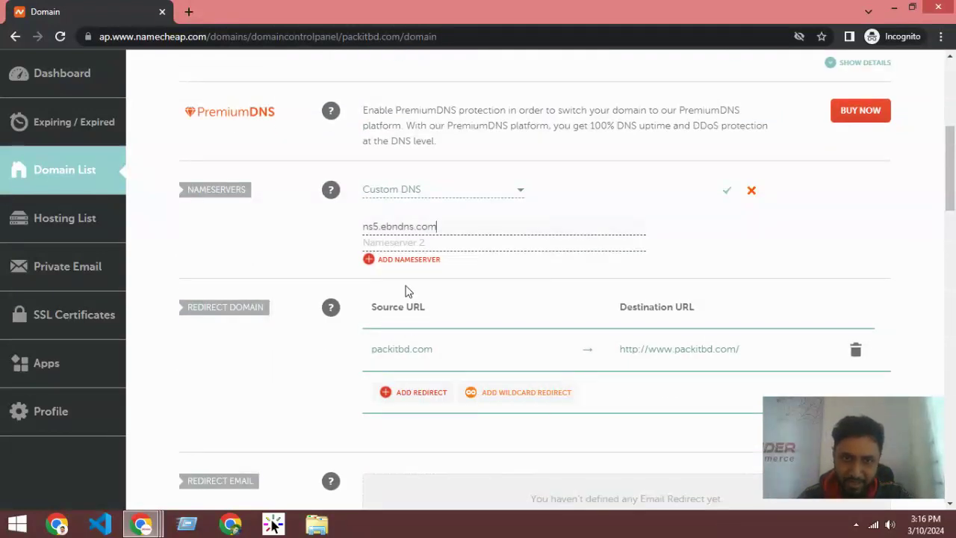
# Enter ns6.ebndns.com as the second nameserver by pasting the copied address and changing its number to 6
pyautogui.rightClick(375, 241)
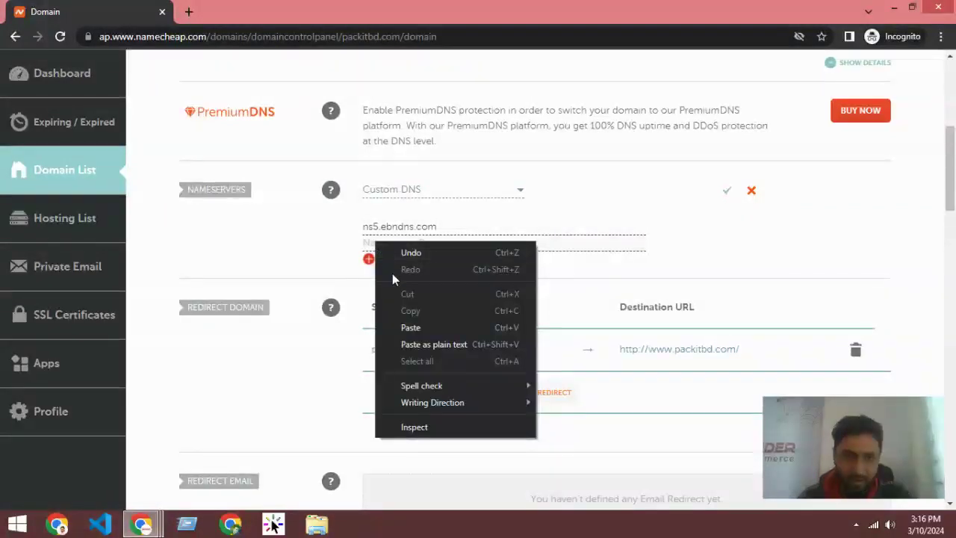
pyautogui.click(413, 326)
pyautogui.click(378, 242)
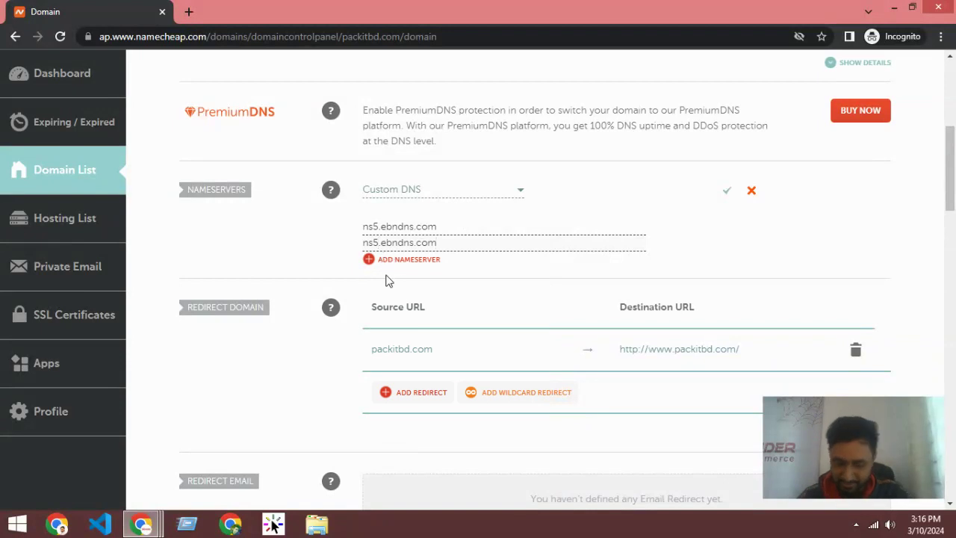
pyautogui.press('BackSpace')
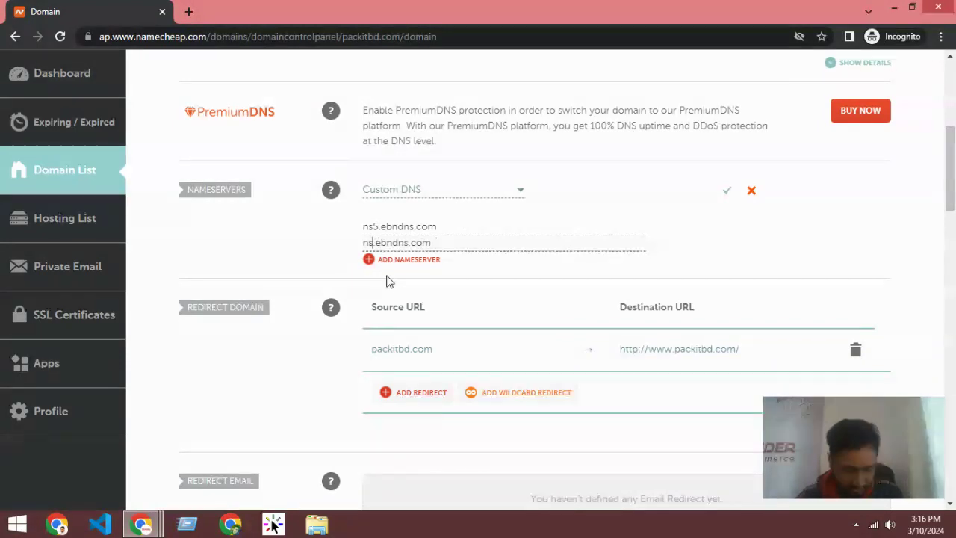
pyautogui.write('6')
pyautogui.click(473, 242)
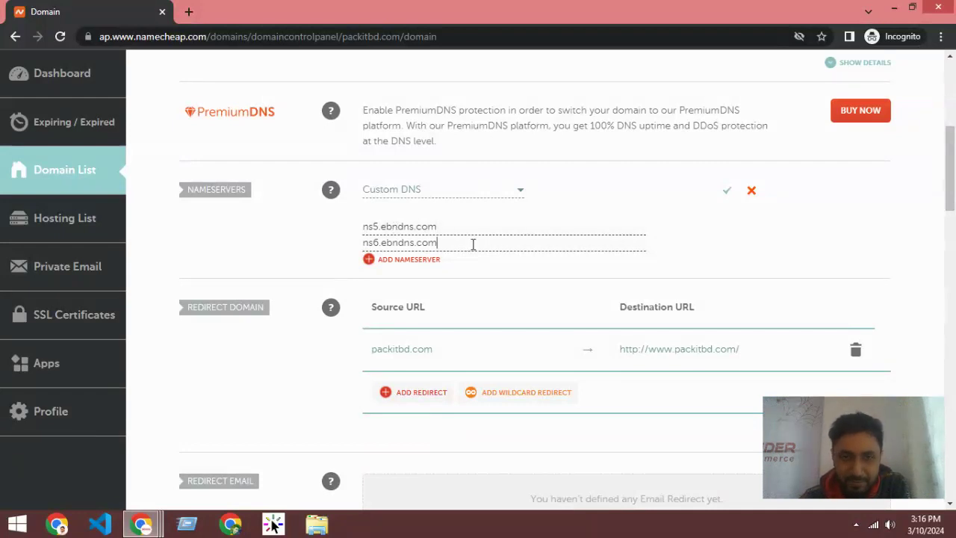
# Save the custom nameservers for packitbd.com and dismiss the DNS update notice
pyautogui.click(727, 194)
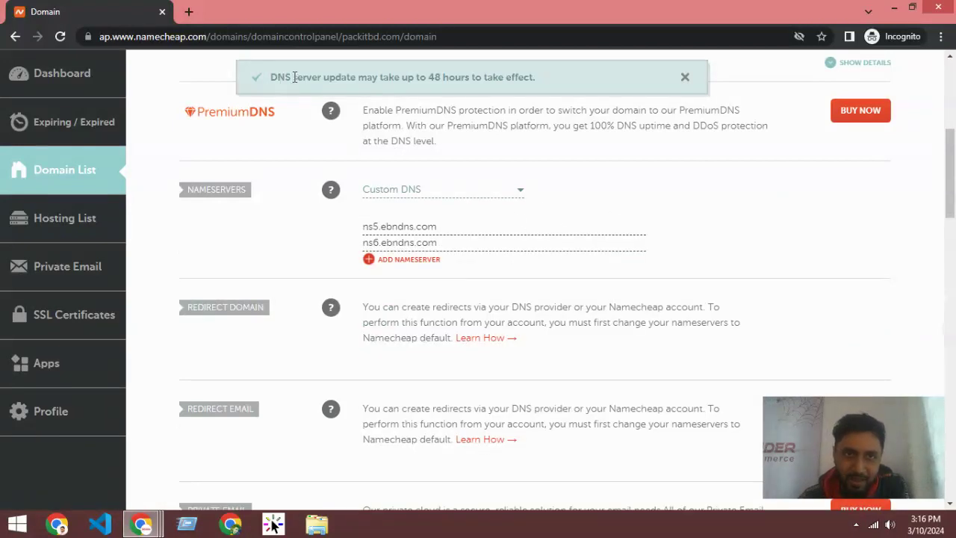
pyautogui.moveTo(294, 77)
pyautogui.mouseDown()
pyautogui.moveTo(521, 82)
pyautogui.moveTo(280, 80)
pyautogui.mouseUp()
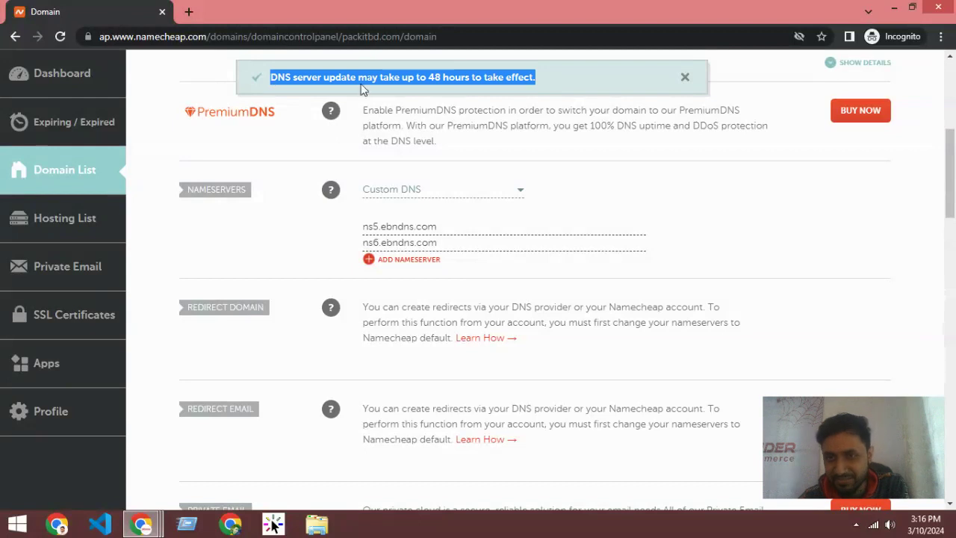
pyautogui.click(685, 75)
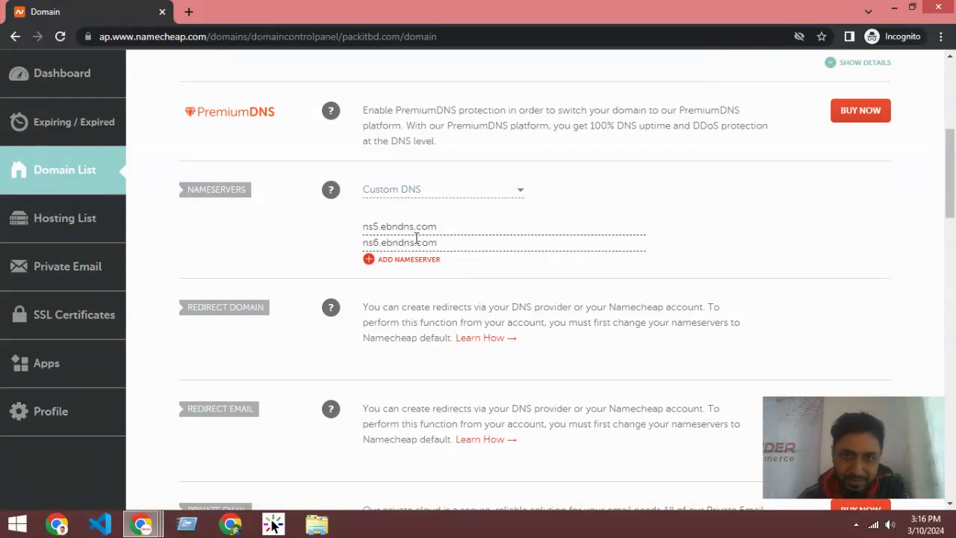
# Check the two saved custom nameserver entries of packitbd.com
pyautogui.scroll(1, 652, 241)
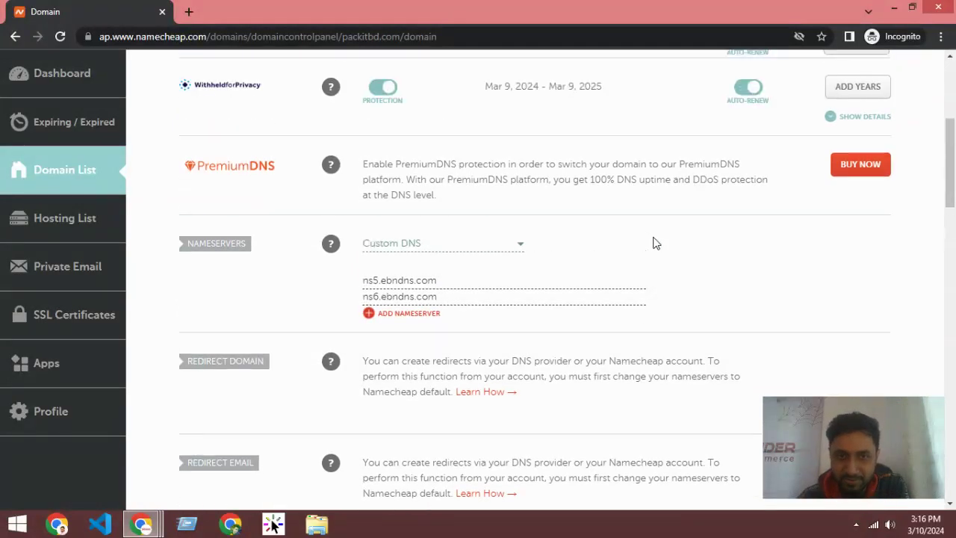
pyautogui.scroll(-1, 663, 222)
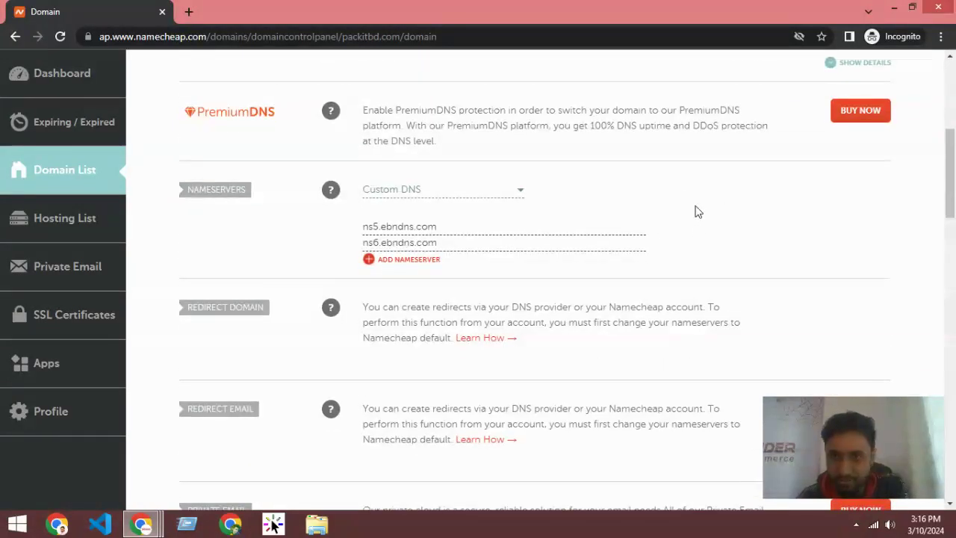
pyautogui.scroll(1, 480, 242)
pyautogui.scroll(-1, 470, 241)
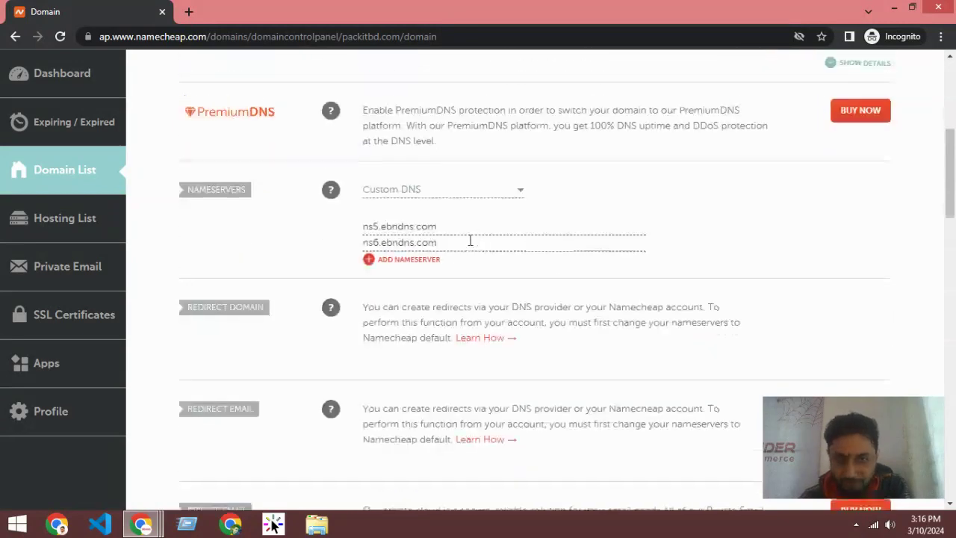
pyautogui.moveTo(461, 220); pyautogui.dragTo(314, 225)
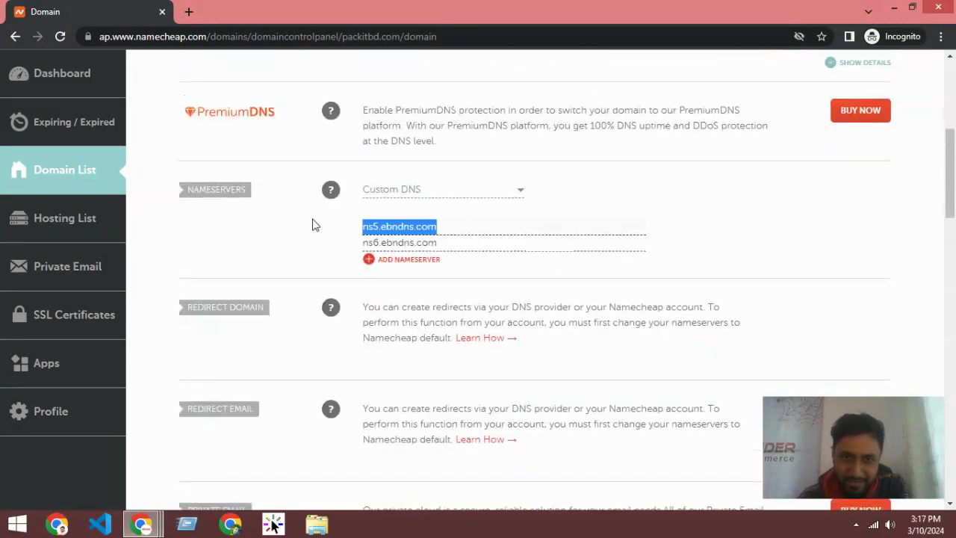
pyautogui.click(463, 245)
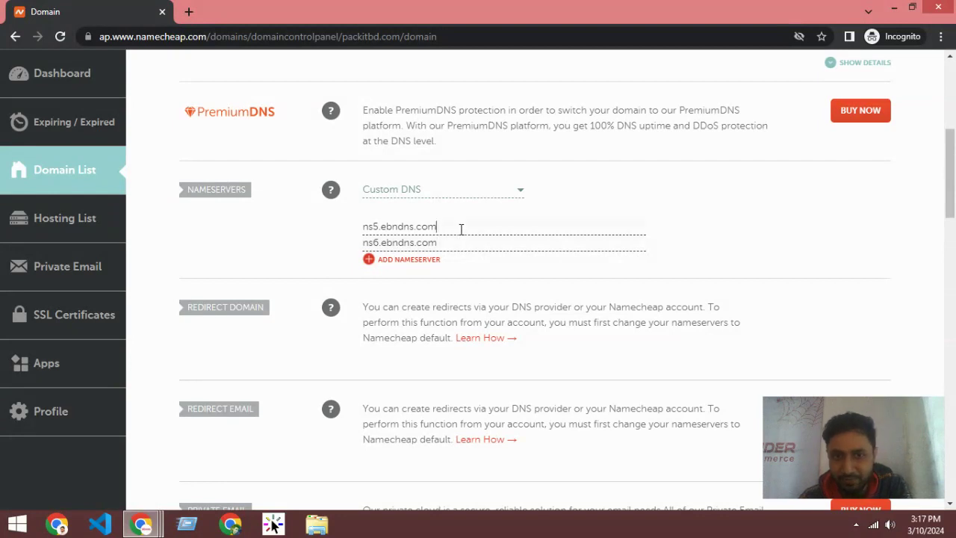
# Review the Custom DNS selection together with both nameserver addresses in the domain's Nameservers section
pyautogui.moveTo(461, 229); pyautogui.dragTo(354, 235)
pyautogui.moveTo(476, 246); pyautogui.dragTo(344, 249)
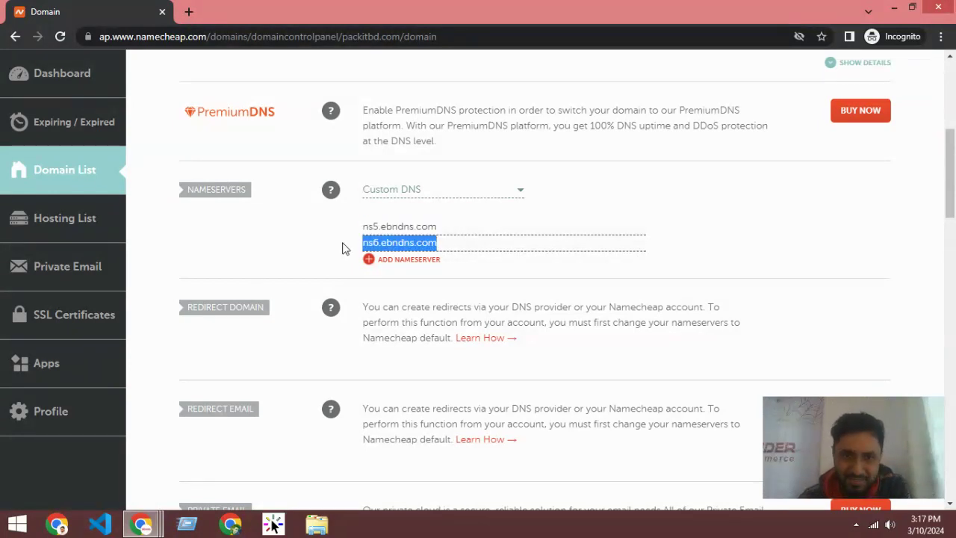
pyautogui.click(457, 222)
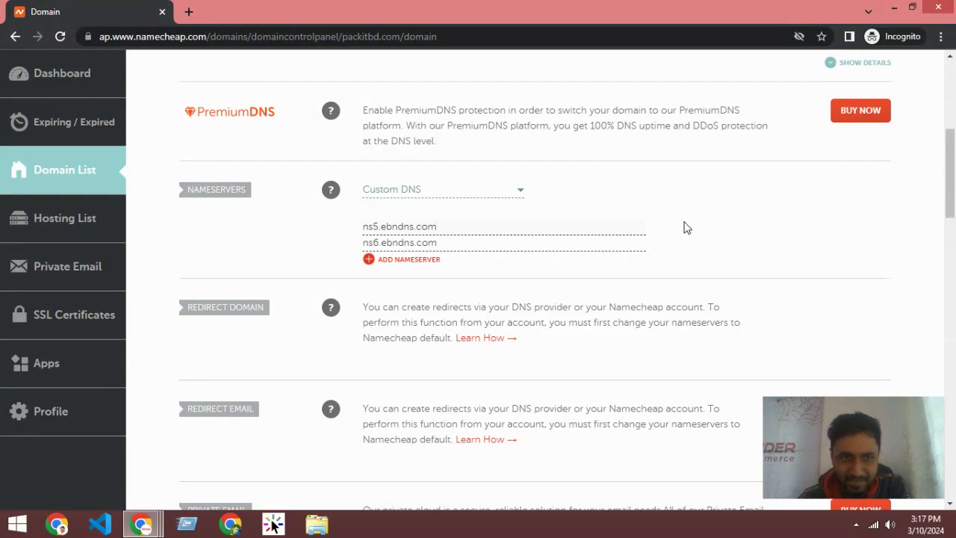
pyautogui.scroll(4, 655, 228)
pyautogui.scroll(-4, 654, 229)
pyautogui.scroll(-1, 565, 226)
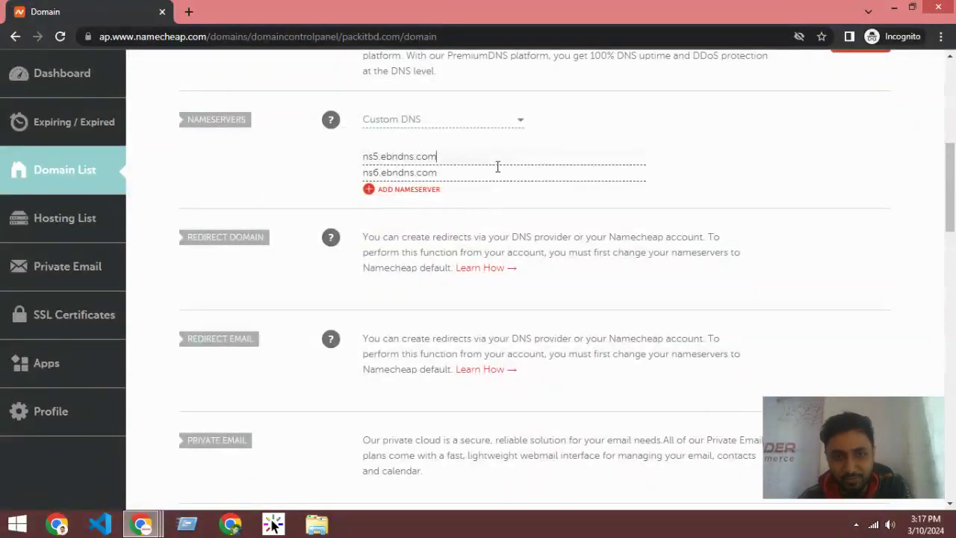
pyautogui.click(469, 171)
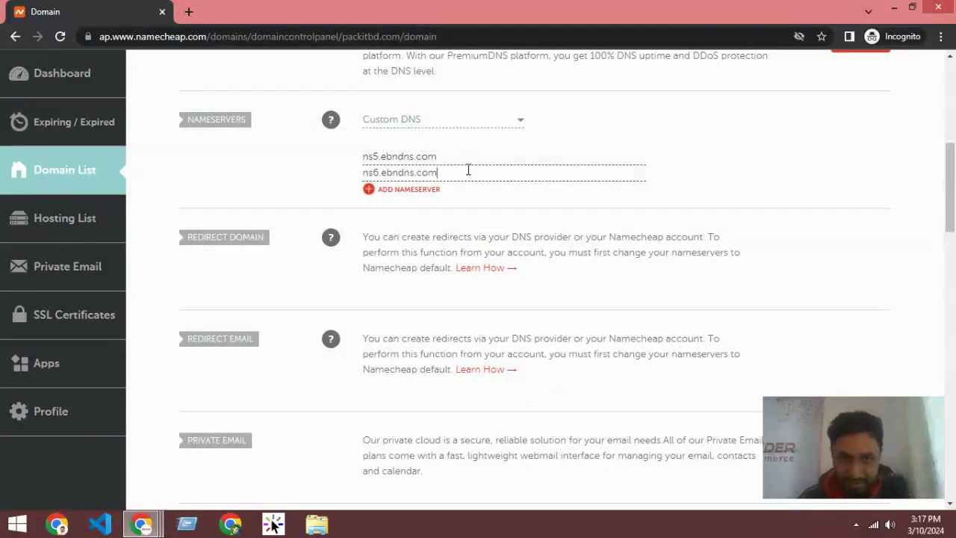
pyautogui.scroll(1, 466, 200)
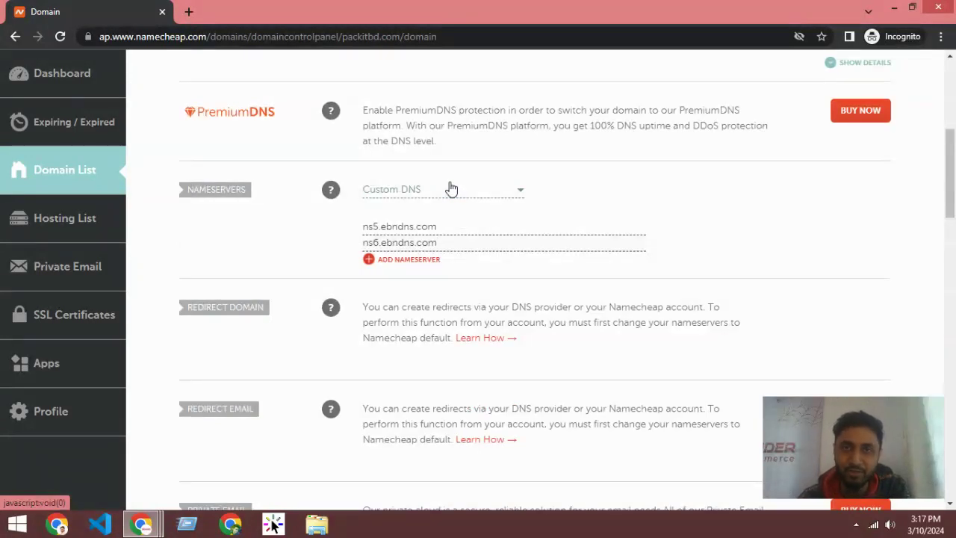
pyautogui.moveTo(142, 523)
pyautogui.click(105, 467)
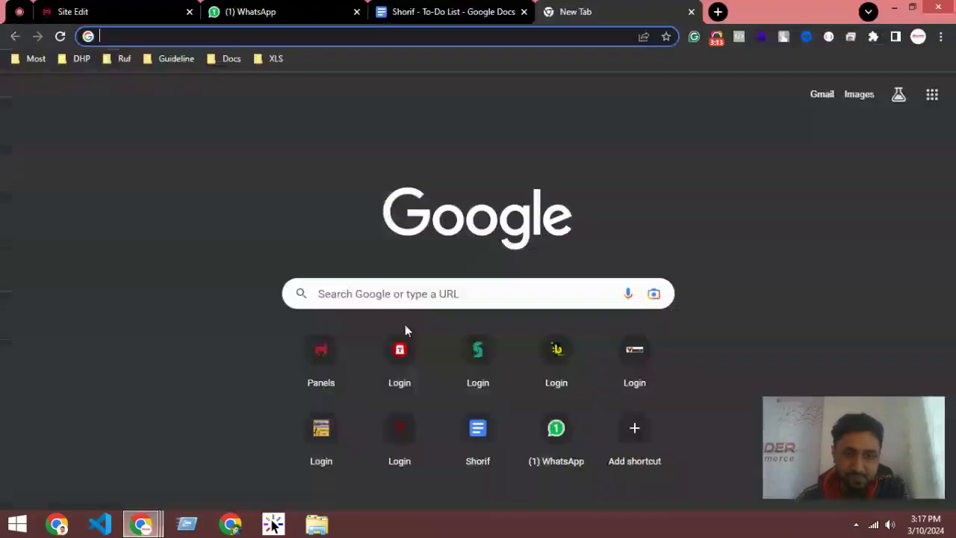
pyautogui.click(716, 38)
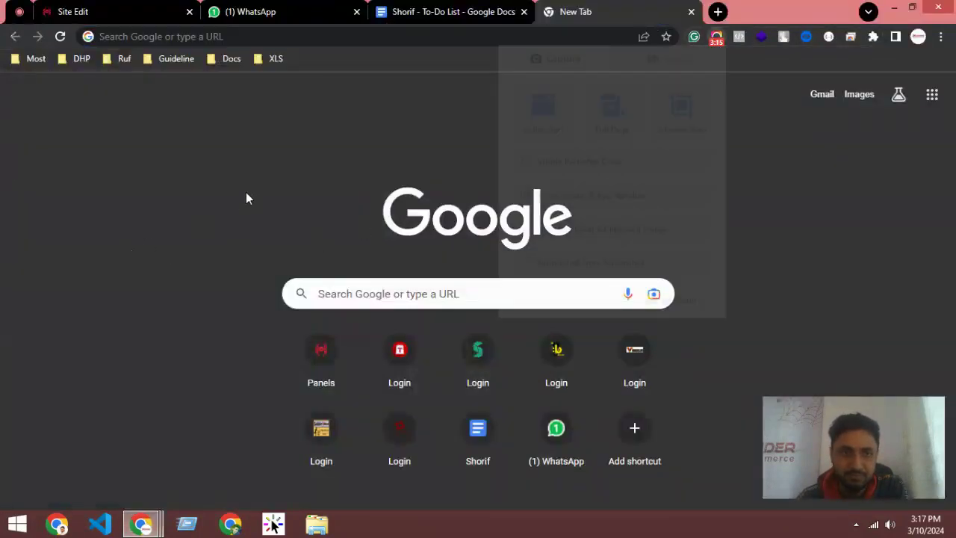